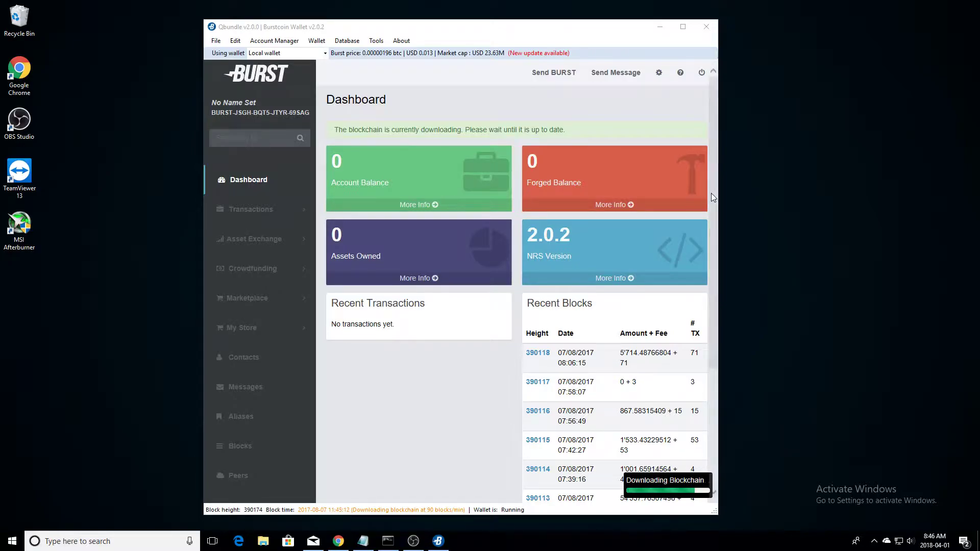
Step: Check for Qbundle updates and download them, agreeing to stop the wallet and restart automatically, and close the finished update dialog
left_click_drag(463, 25, 464, 19)
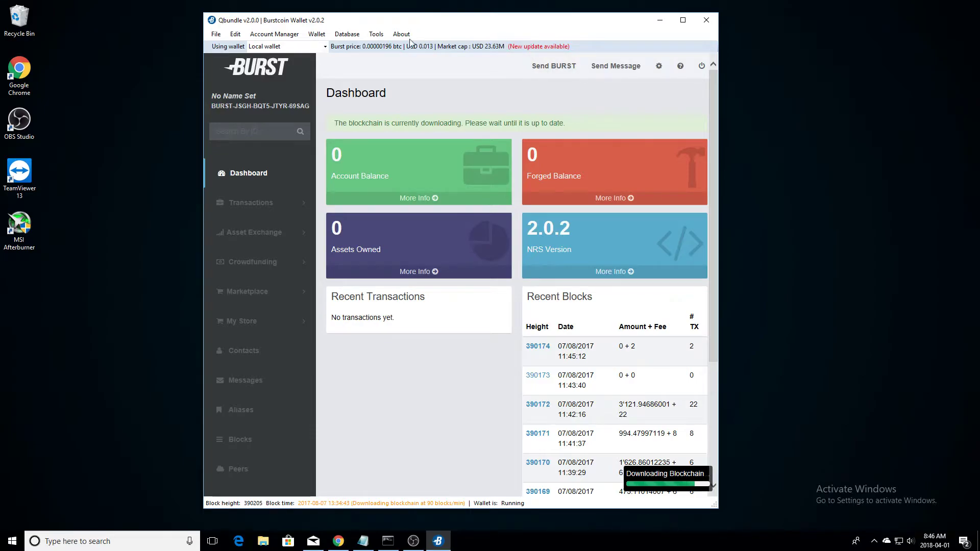
left_click(216, 34)
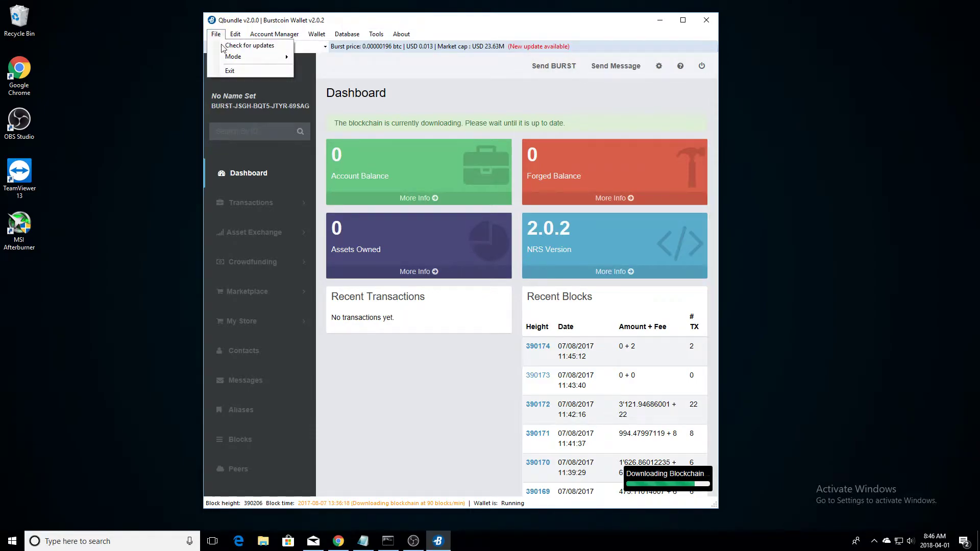
left_click(224, 45)
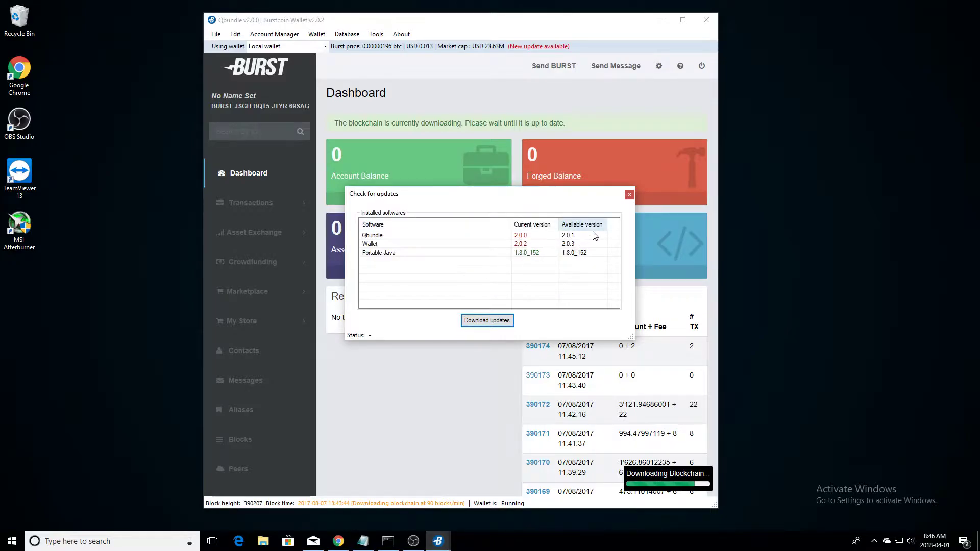
left_click(505, 325)
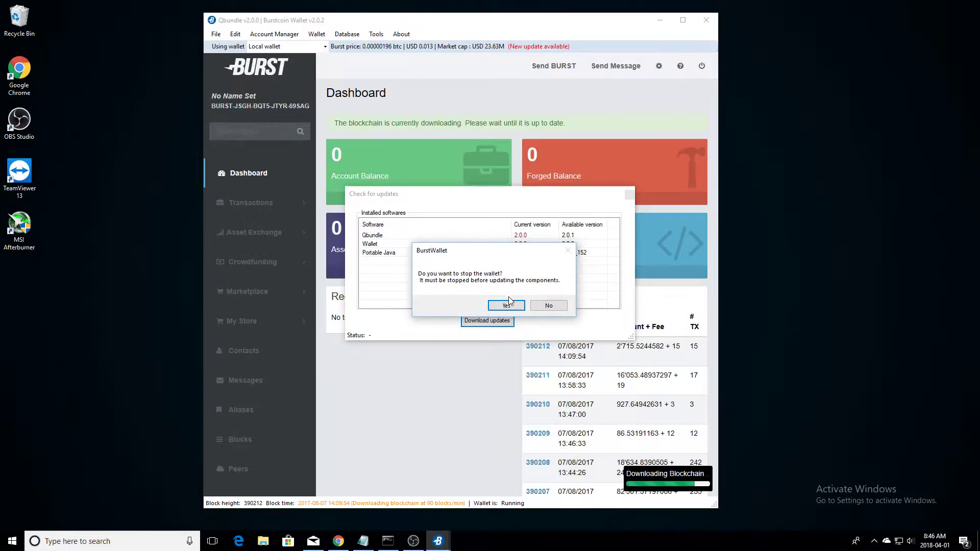
left_click(508, 298)
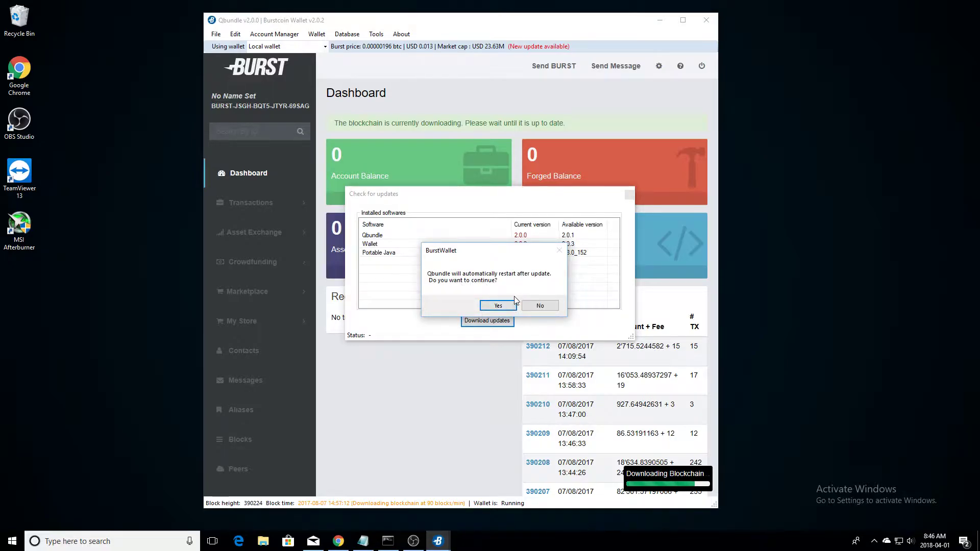
left_click(498, 305)
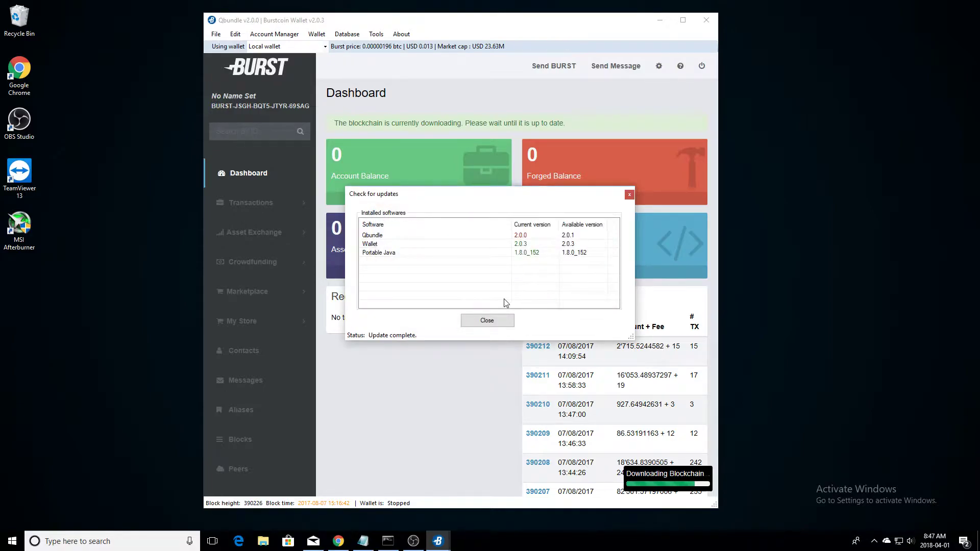
left_click(496, 322)
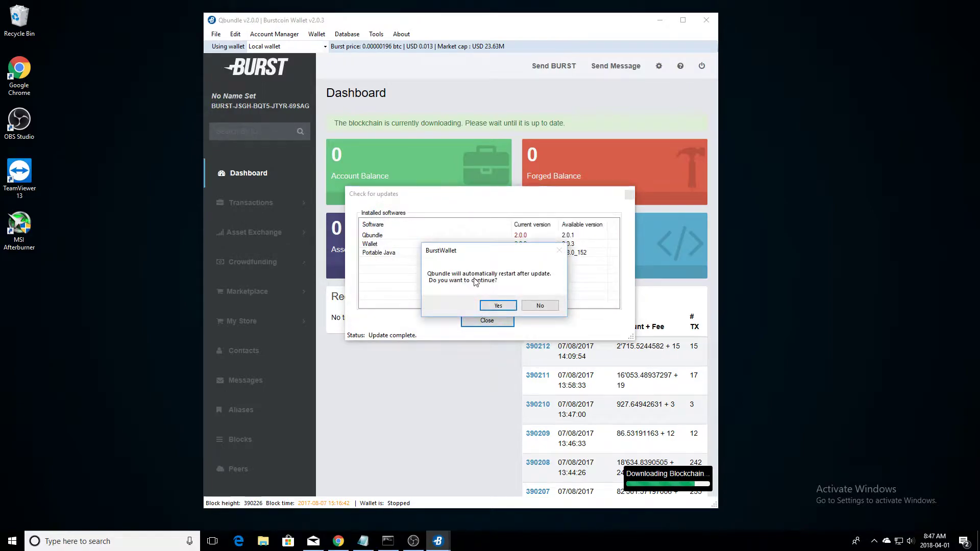
left_click(497, 307)
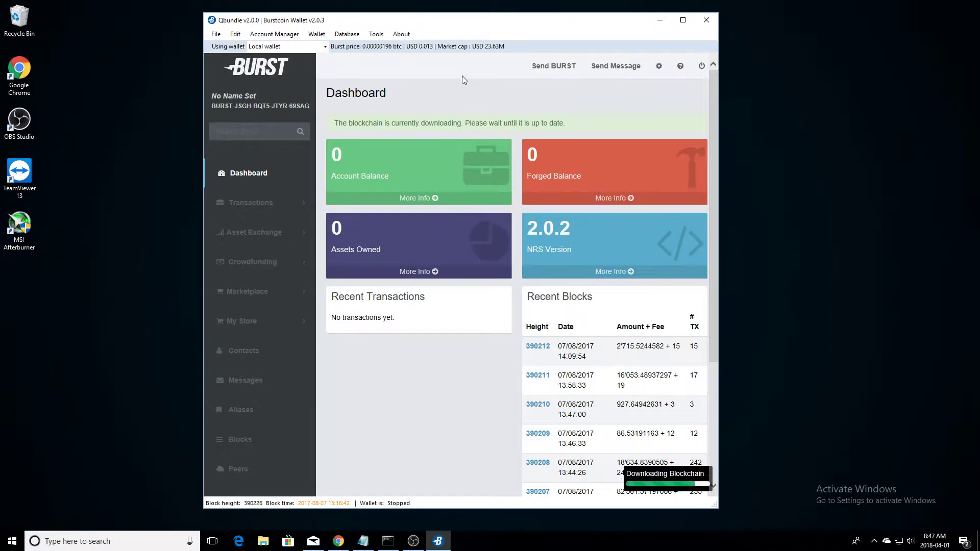
Step: Close the Qbundle wallet window
left_click_drag(476, 21, 473, 27)
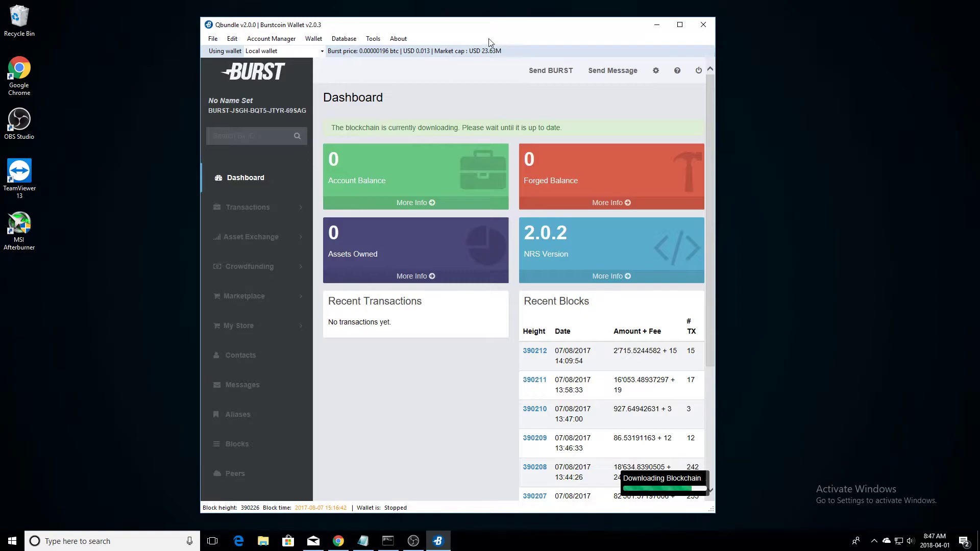
left_click_drag(476, 30, 480, 25)
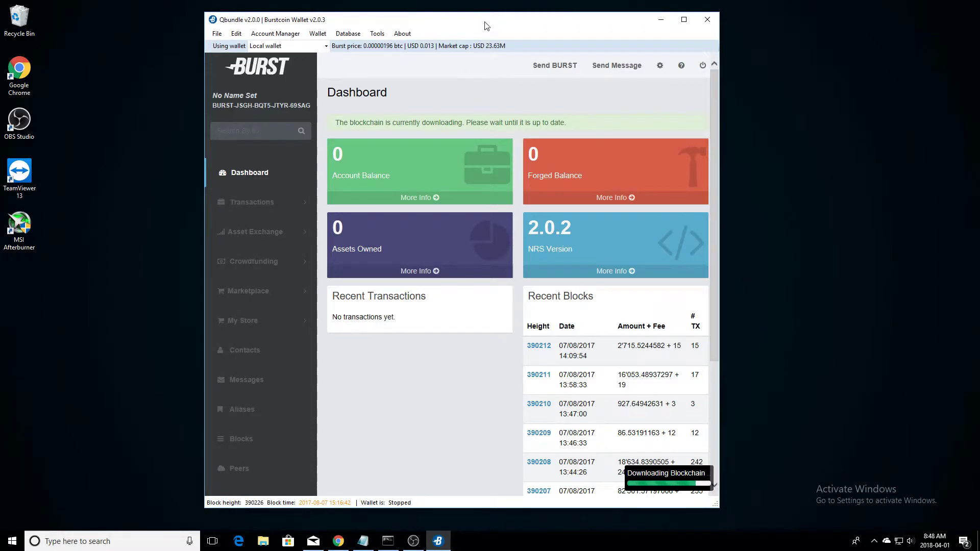
left_click_drag(484, 23, 482, 24)
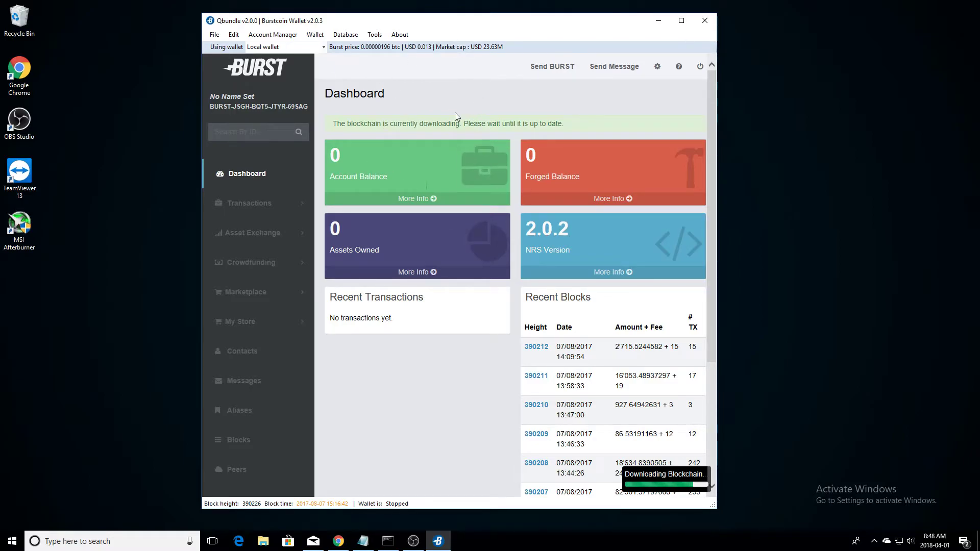
left_click(704, 21)
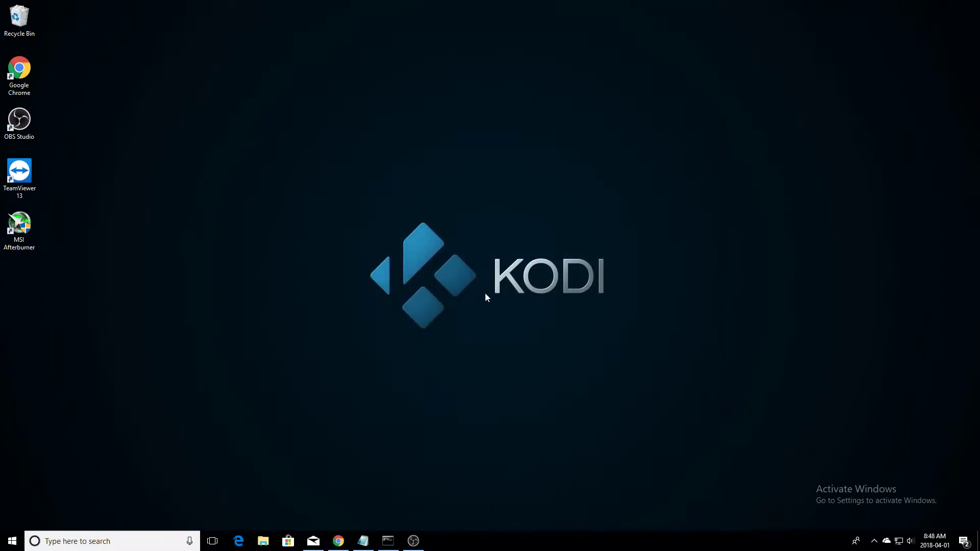
Step: Switch to Chrome and download BurstWallet.exe from the Qbundle Patch V2.0.1 release page on GitHub
left_click(339, 541)
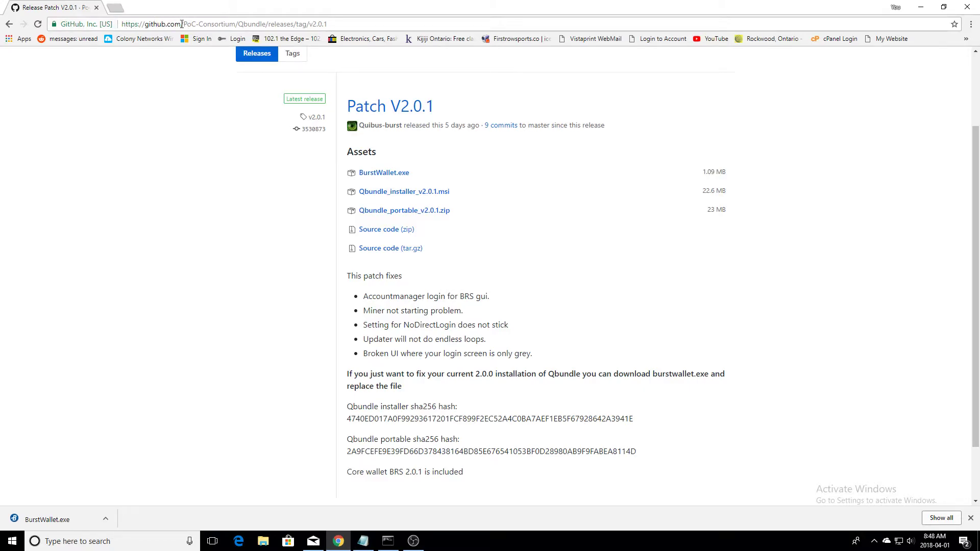
scroll(438, 208, "up", 2)
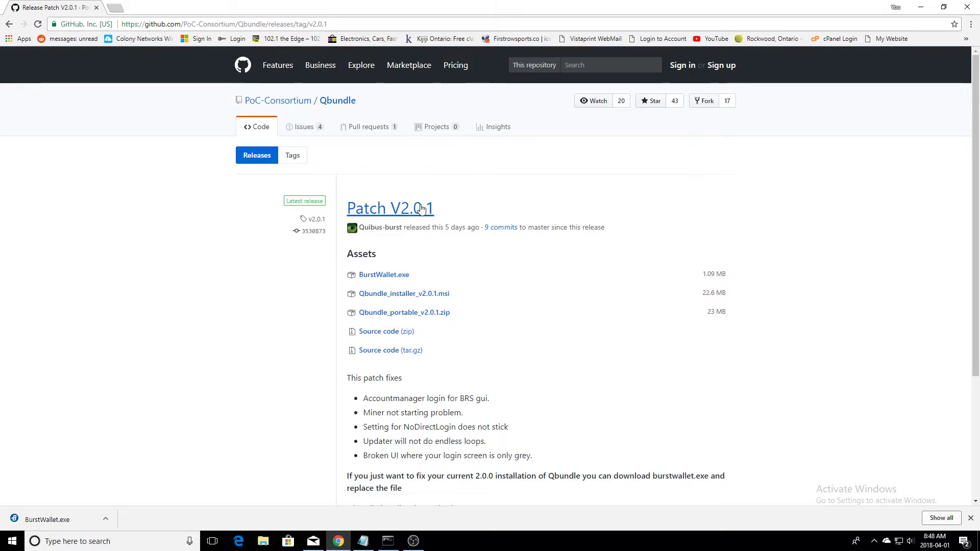
scroll(420, 209, "down", 2)
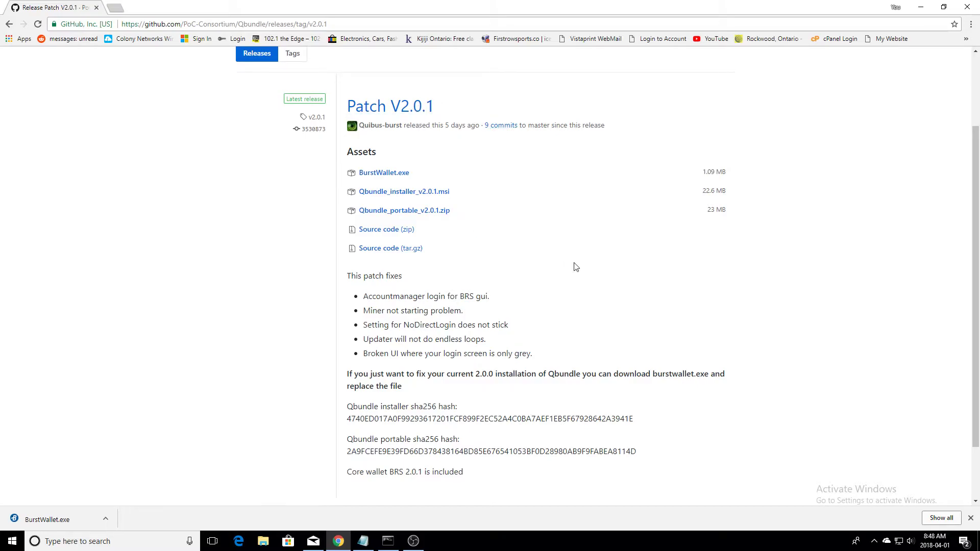
scroll(575, 267, "down", 1)
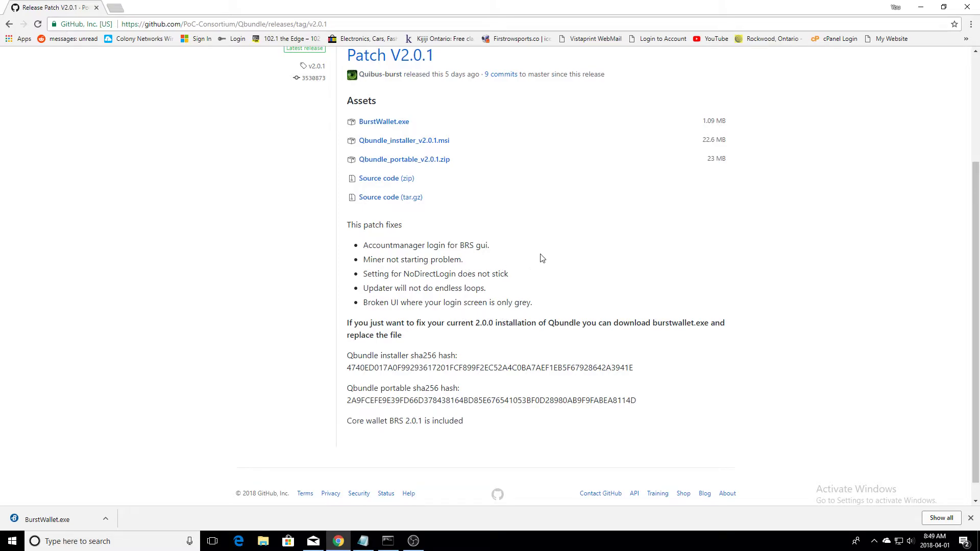
scroll(540, 257, "down", 1)
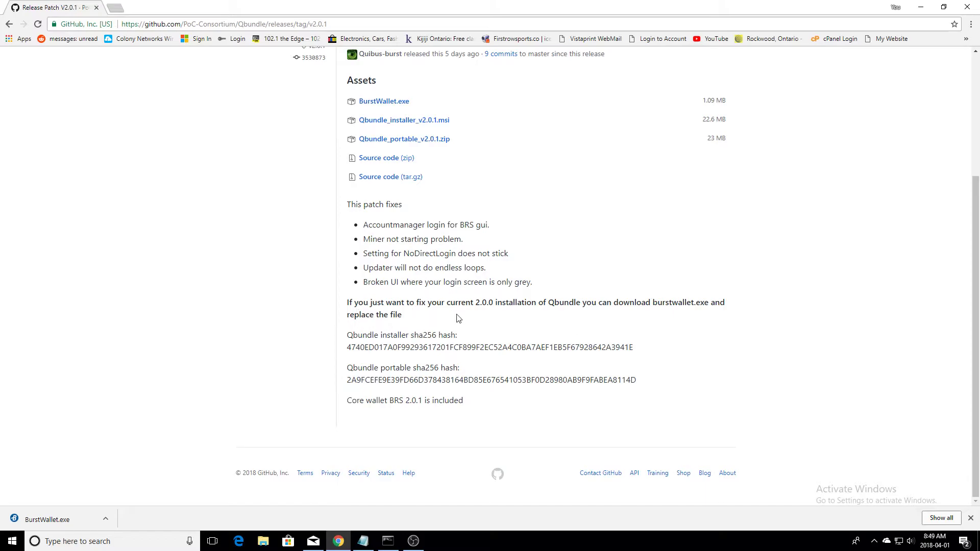
scroll(458, 318, "up", 1)
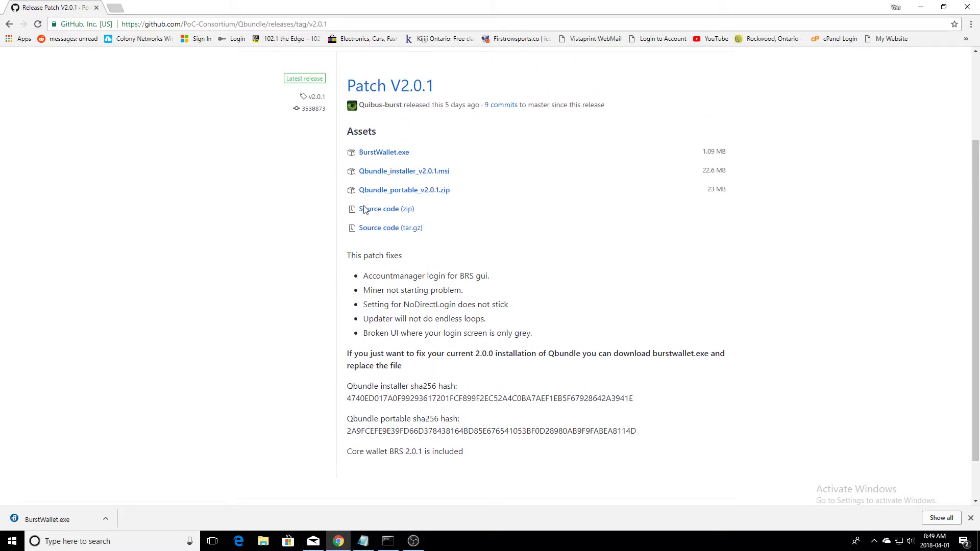
left_click(388, 154)
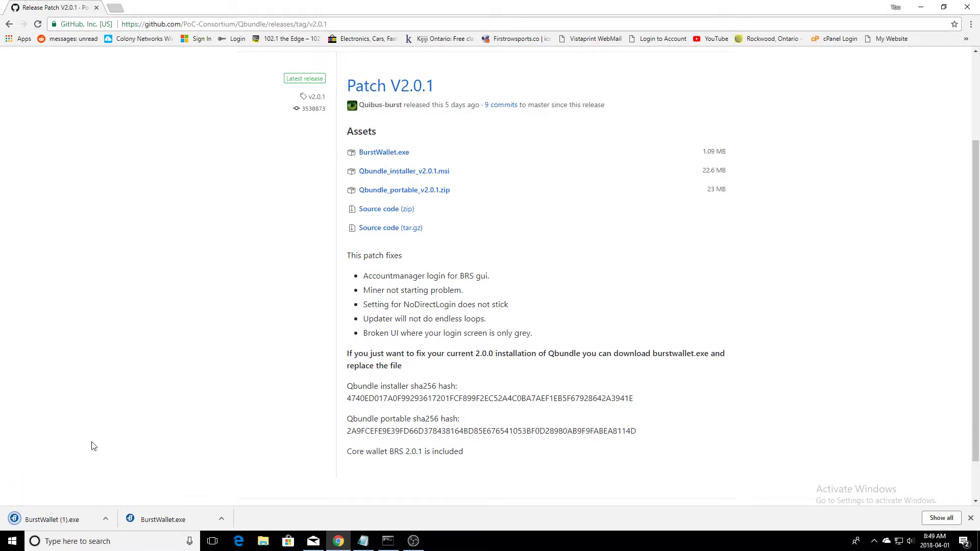
Step: Show the downloaded BurstWallet (1).exe in its folder and copy the file
left_click(105, 519)
left_click(135, 485)
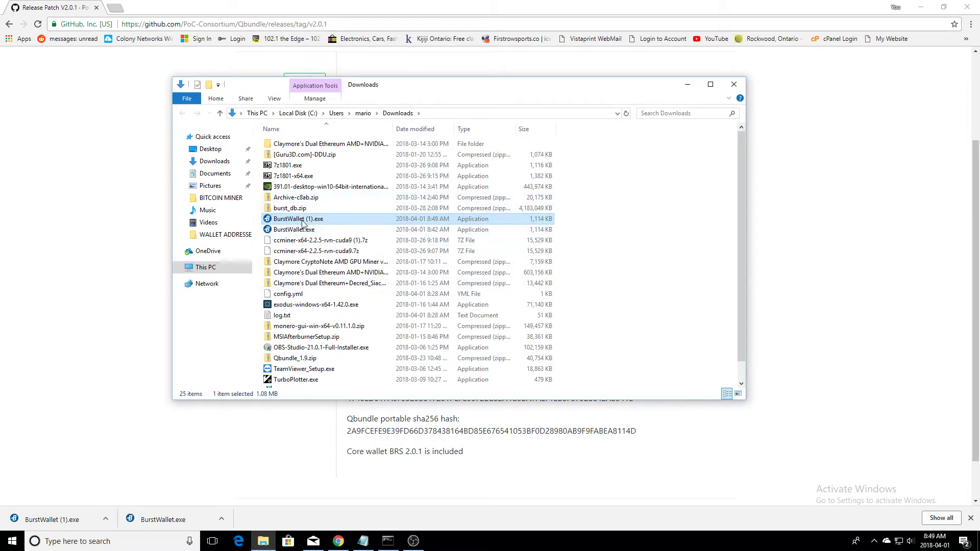
right_click(325, 222)
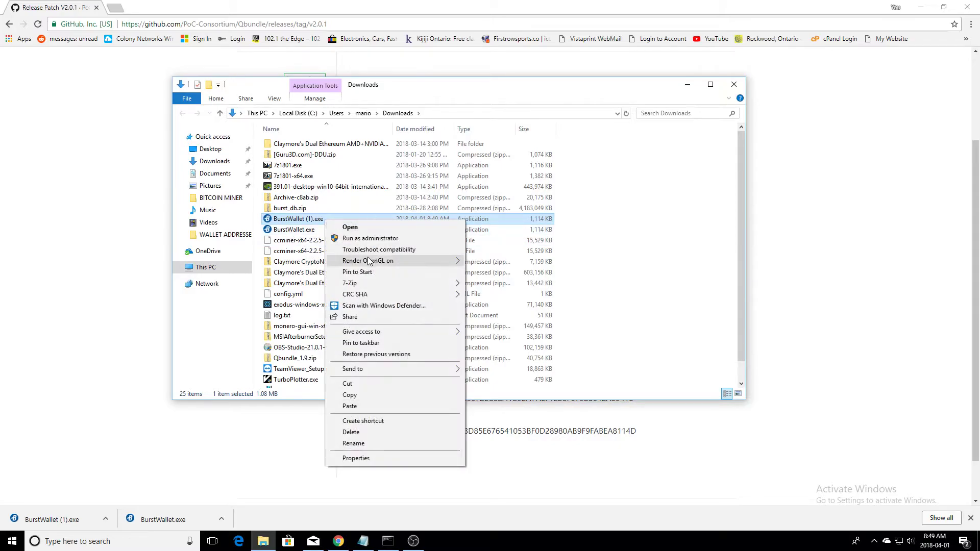
left_click(351, 395)
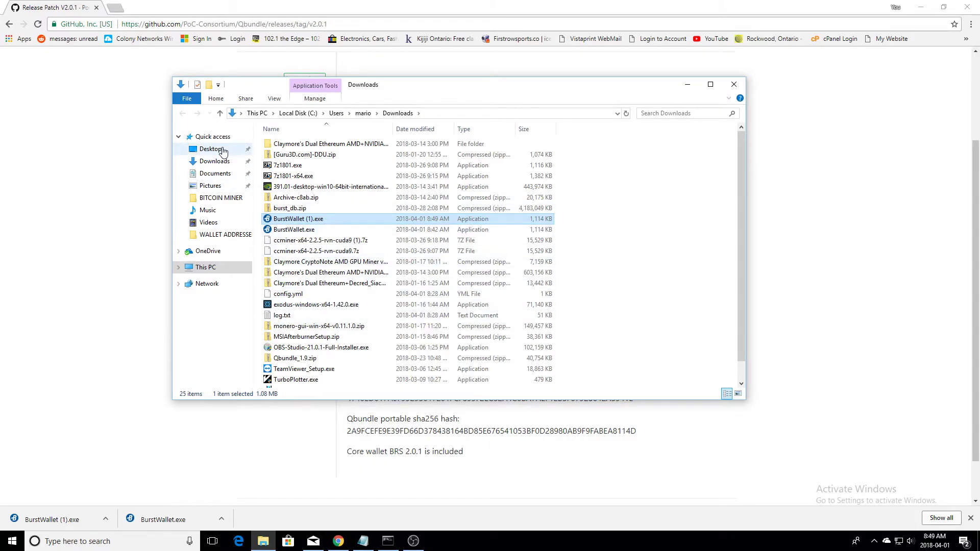
Step: Paste the copied BurstWallet (1).exe into the BURST folder inside Documents > BITCOIN MINER
left_click(217, 174)
left_click(292, 158)
double_click(292, 158)
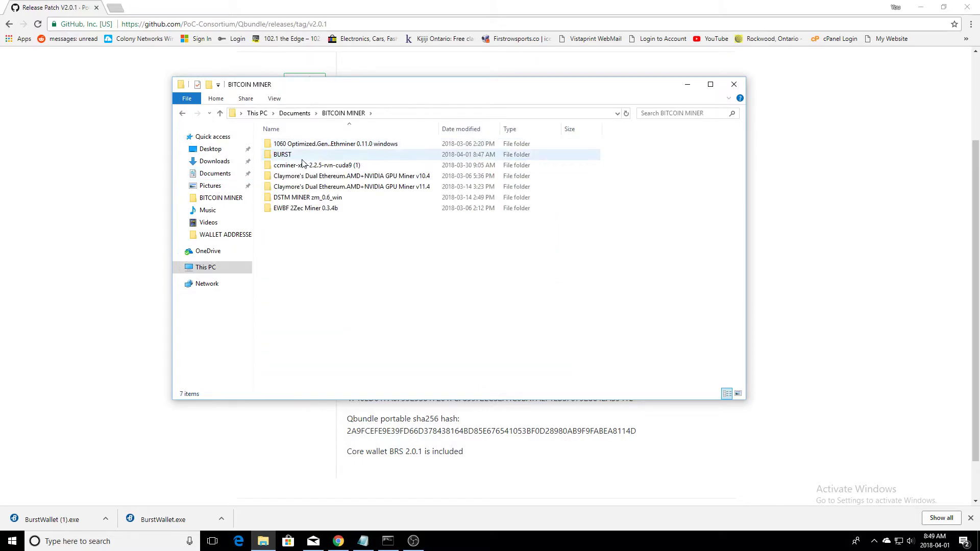
double_click(297, 158)
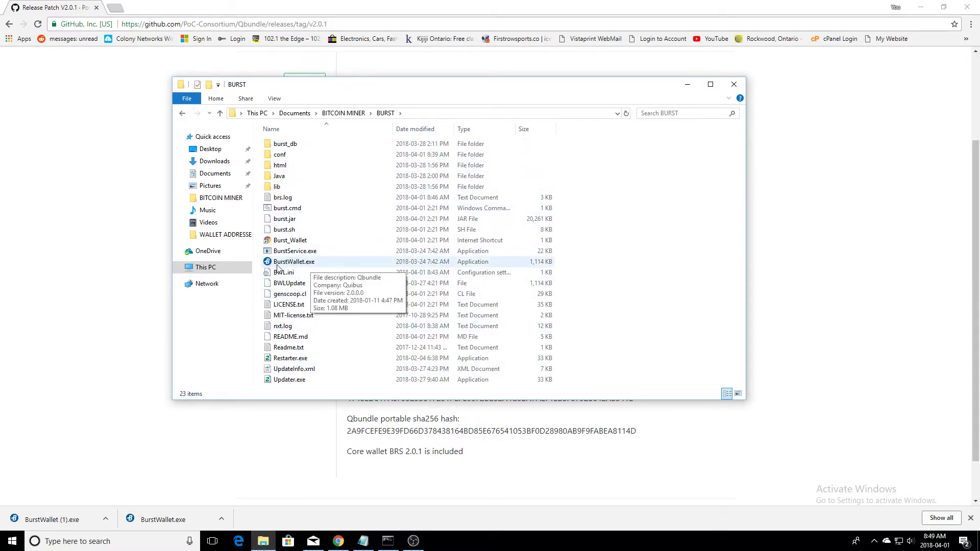
right_click(341, 240)
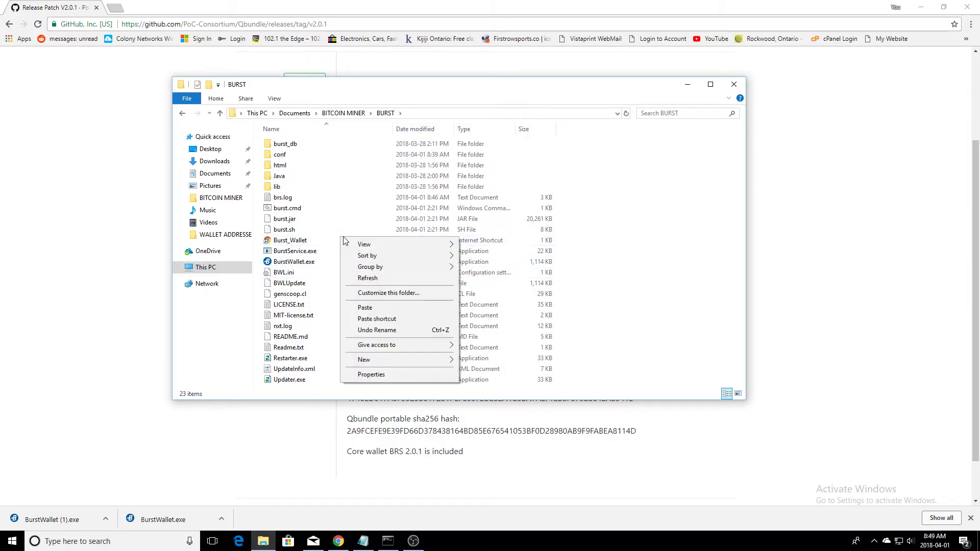
left_click(365, 308)
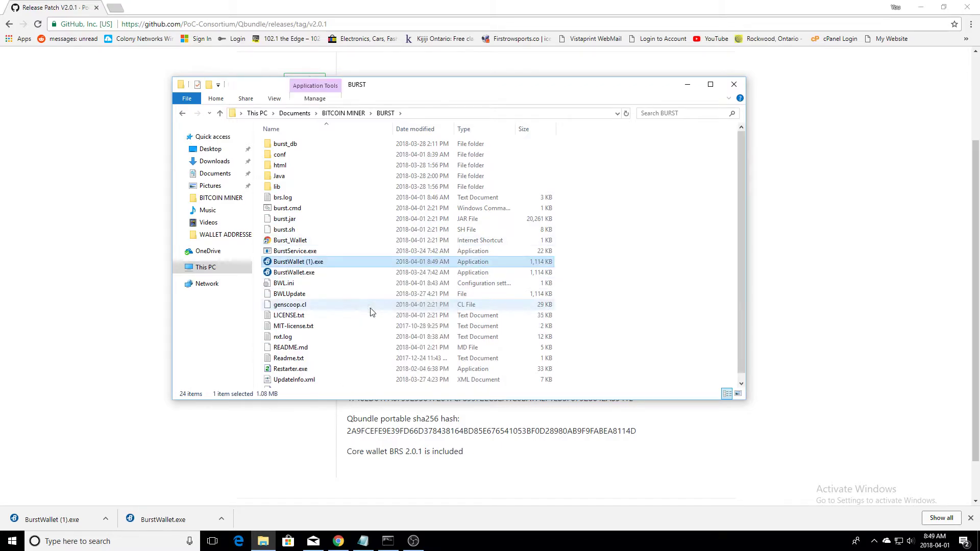
Step: Delete the old BurstWallet.exe from the BURST folder
left_click(313, 273)
right_click(313, 274)
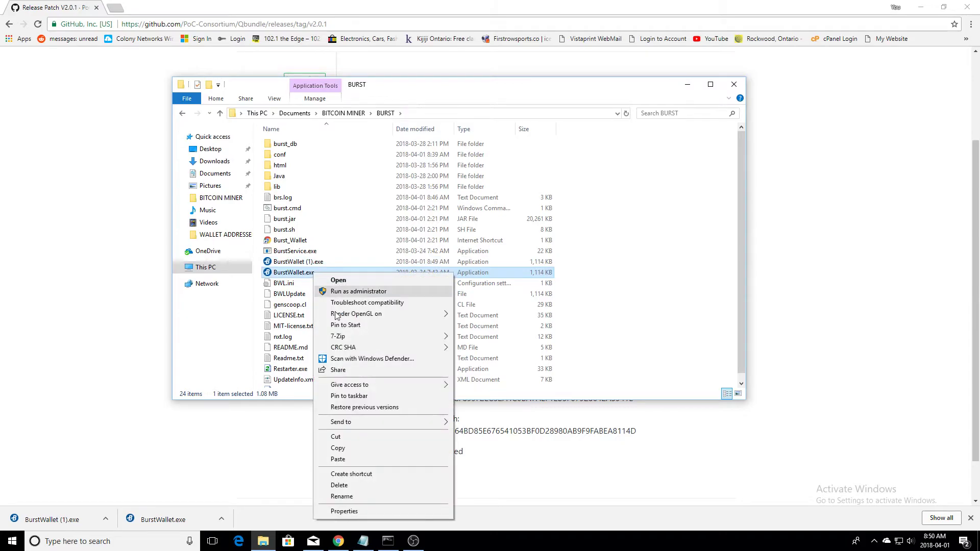
left_click(340, 486)
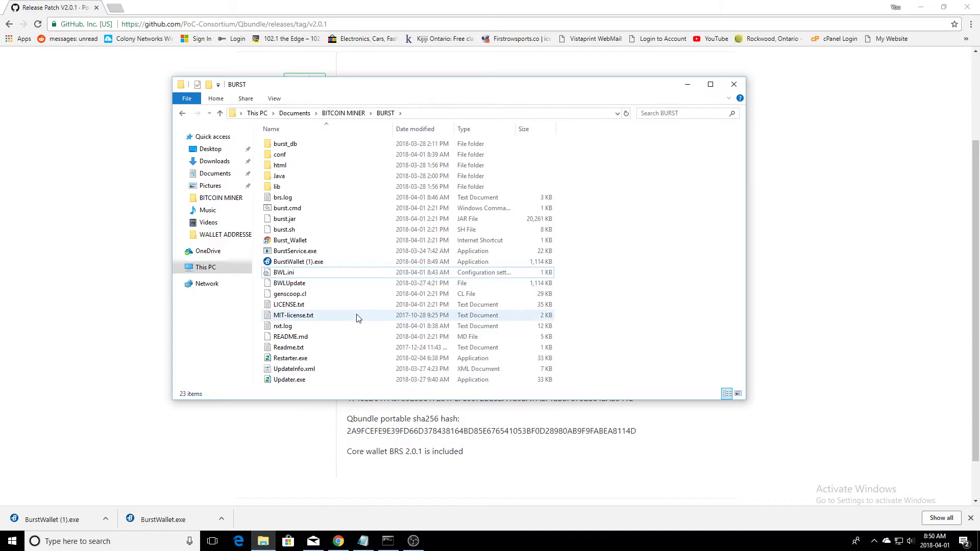
left_click(357, 317)
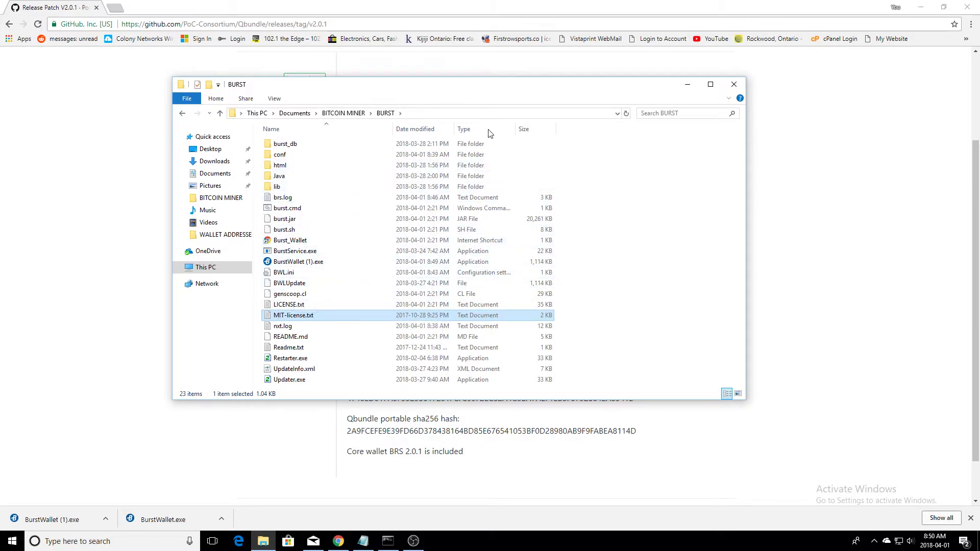
Step: Close the BURST folder window and minimize the browser to return to the desktop
left_click_drag(493, 93, 489, 107)
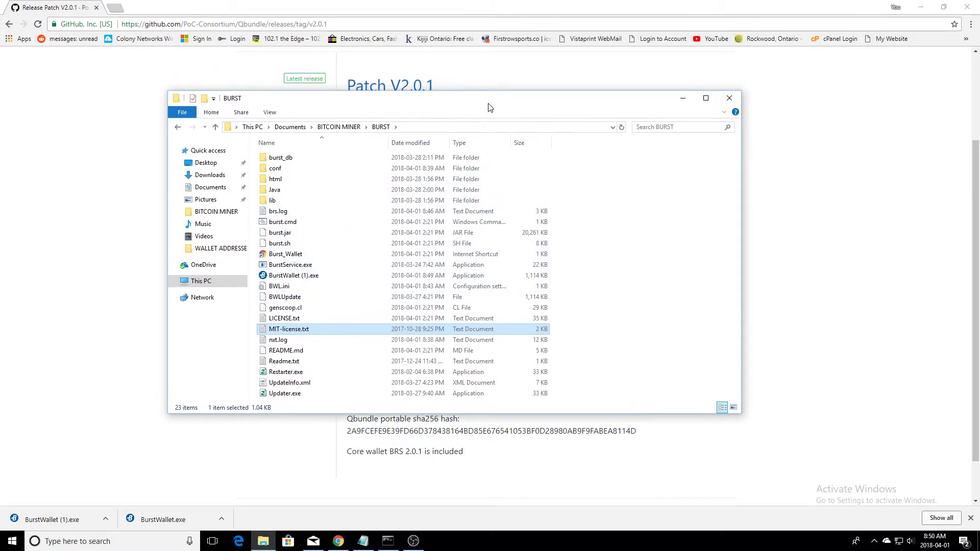
left_click(729, 99)
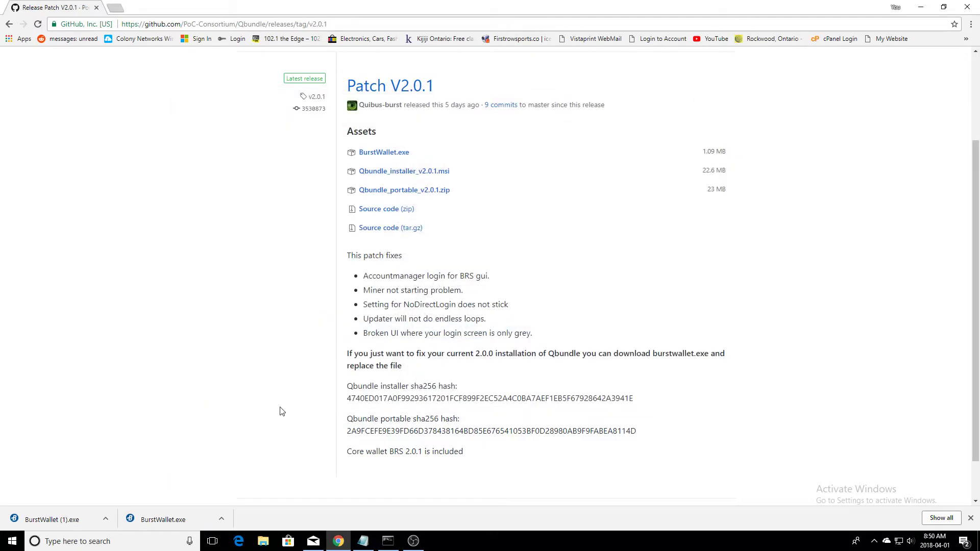
left_click(920, 7)
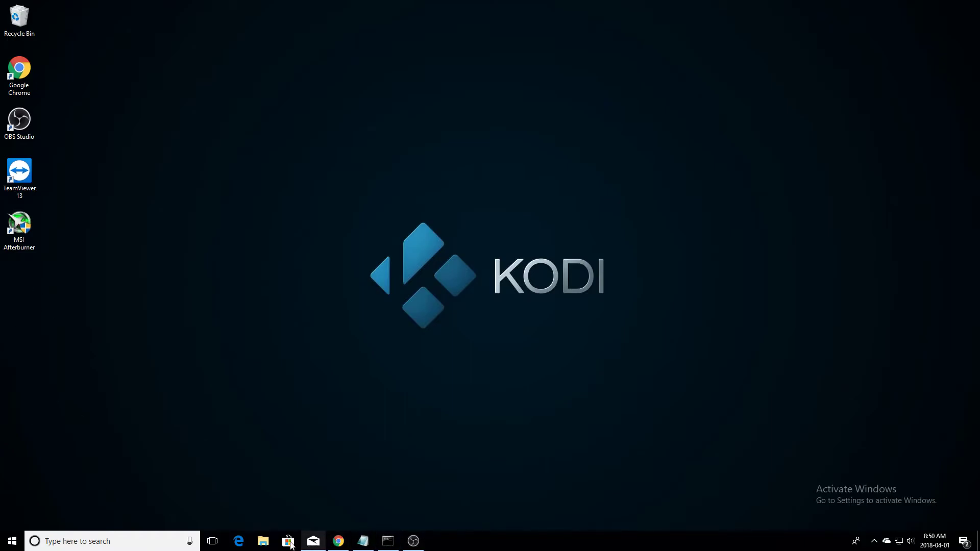
Step: Open the BURST folder inside Documents > BITCOIN MINER in a new File Explorer window
left_click(262, 541)
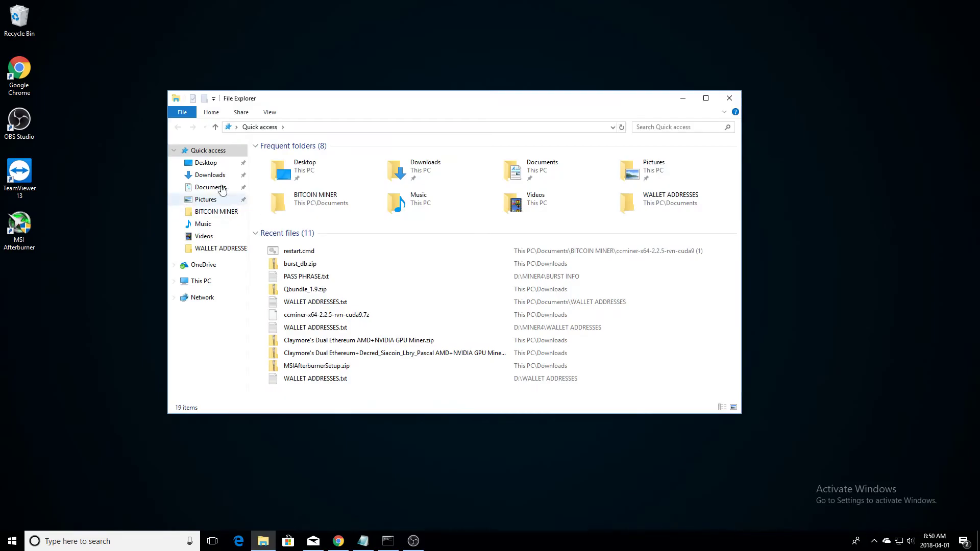
left_click(208, 189)
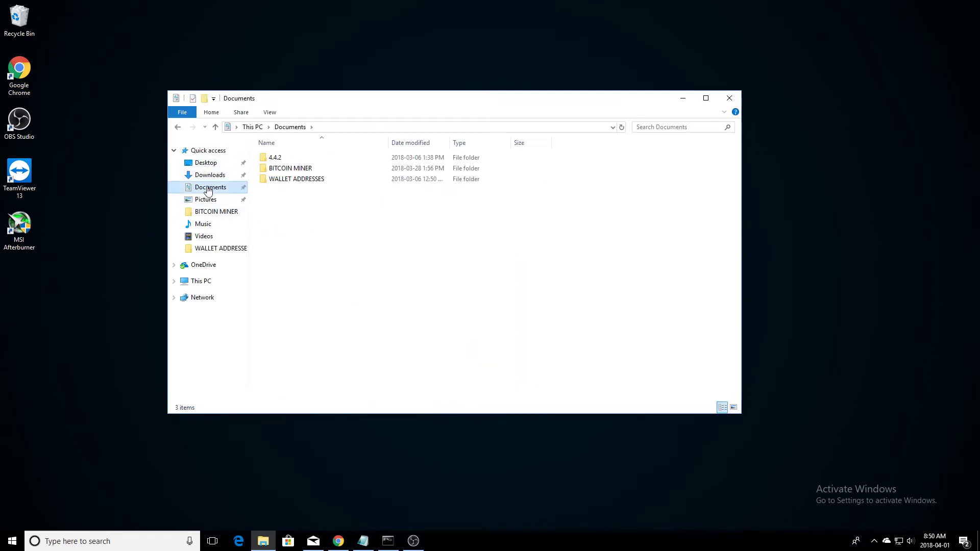
double_click(290, 169)
double_click(292, 168)
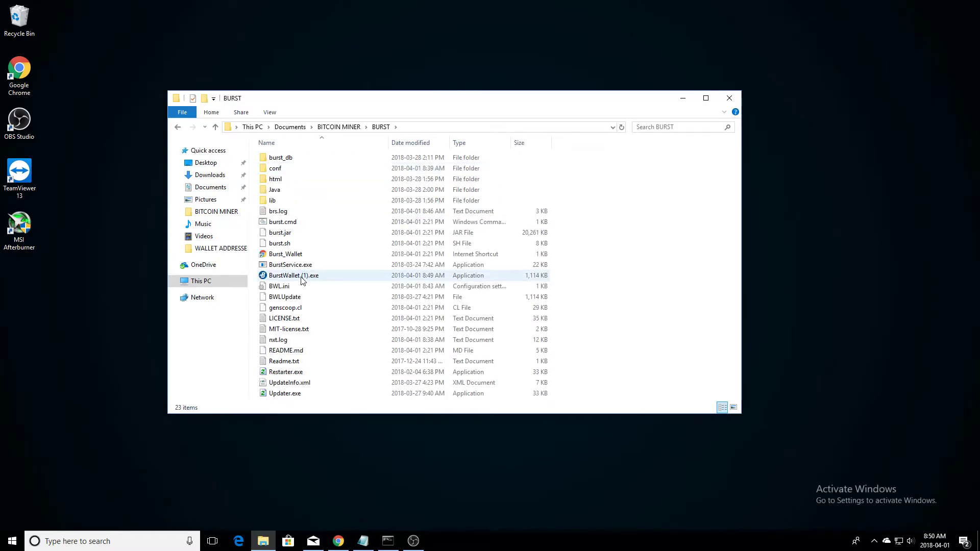
Step: Launch BurstWallet (1).exe from the BURST folder and allow it to run despite the Windows SmartScreen block
double_click(303, 278)
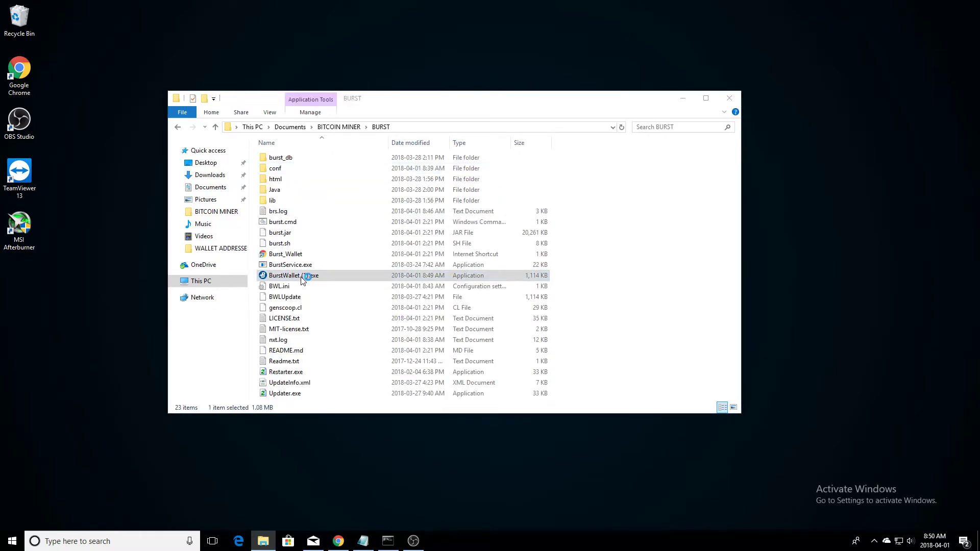
left_click(428, 206)
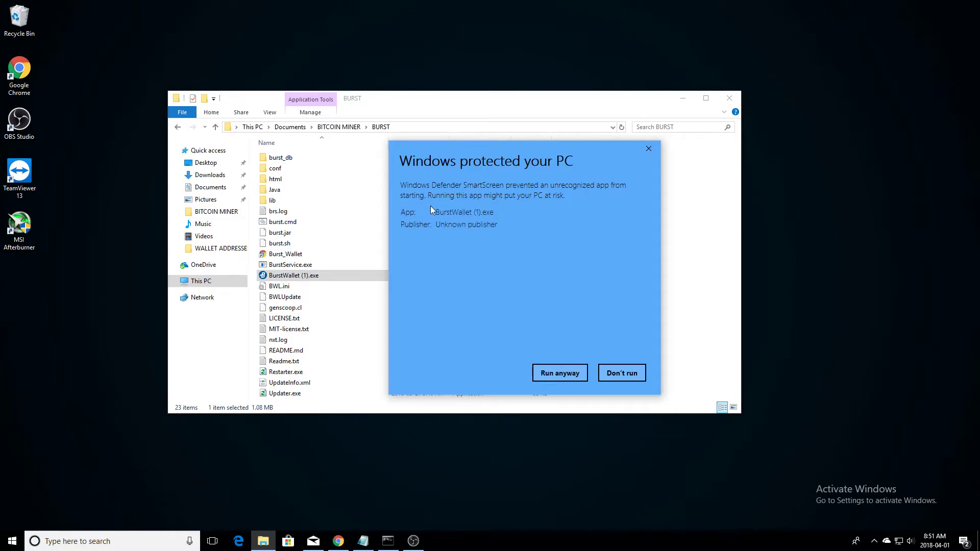
left_click(561, 373)
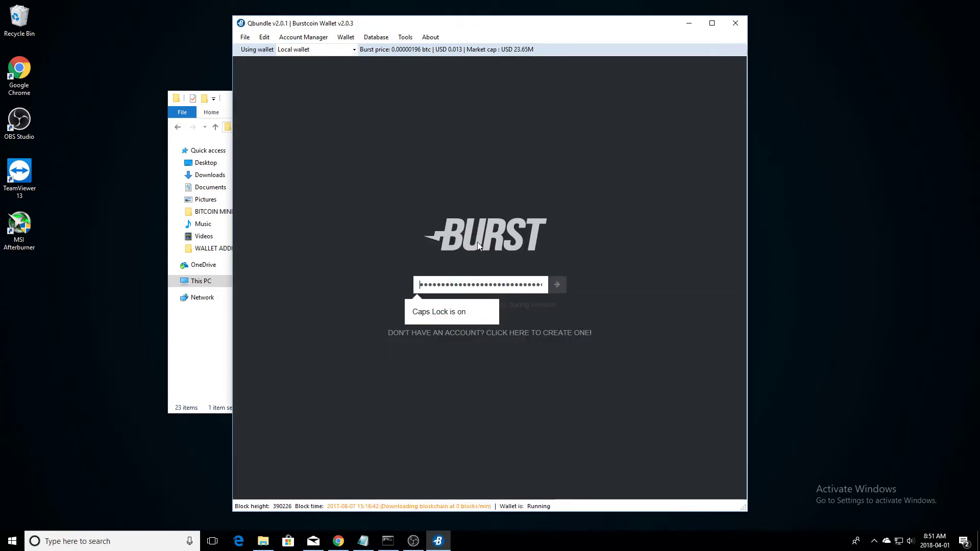
Step: Log in to the local Burst wallet with the account passphrase and reposition the wallet window slightly
left_click(559, 286)
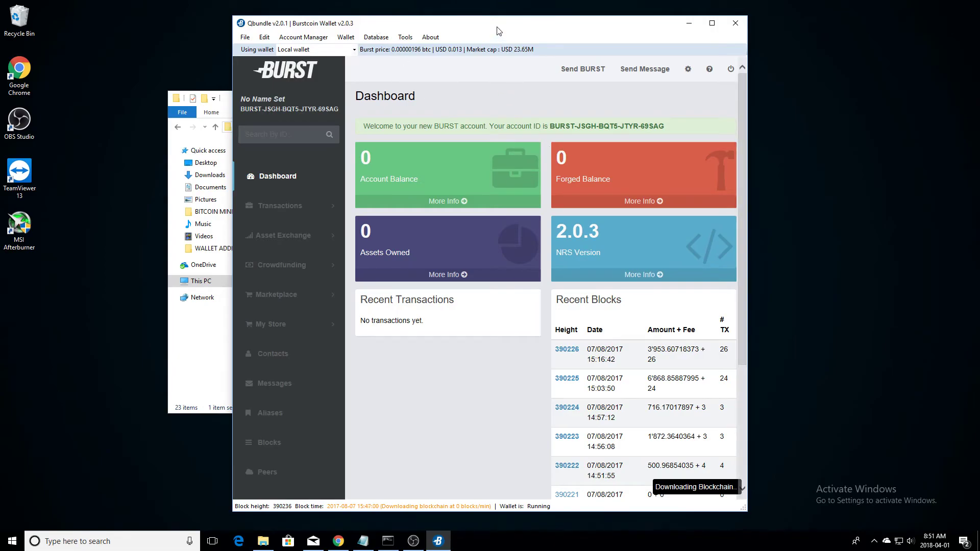
left_click_drag(498, 31, 487, 28)
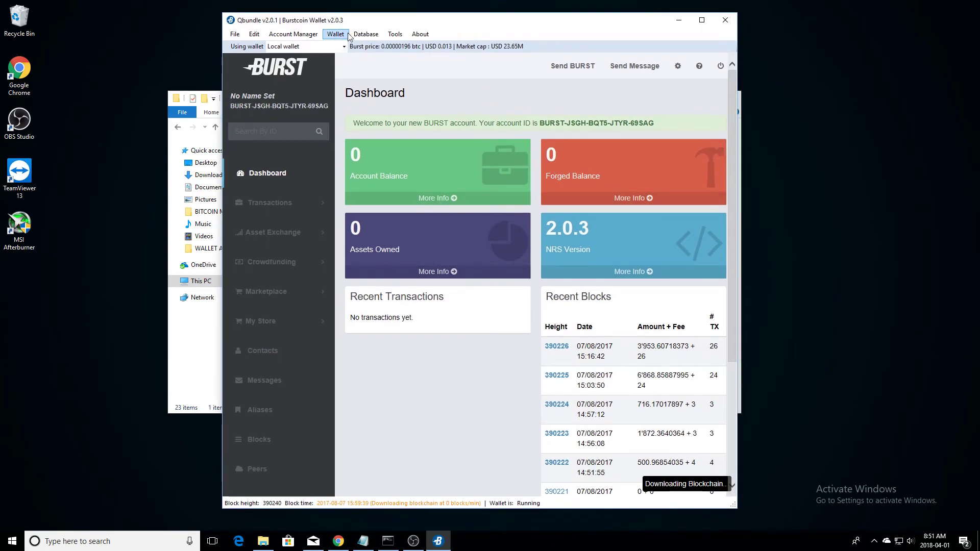
Step: Examine the Blago CPU Miner settings with the pool mining option selected, and close the miner window without starting mining
left_click(396, 34)
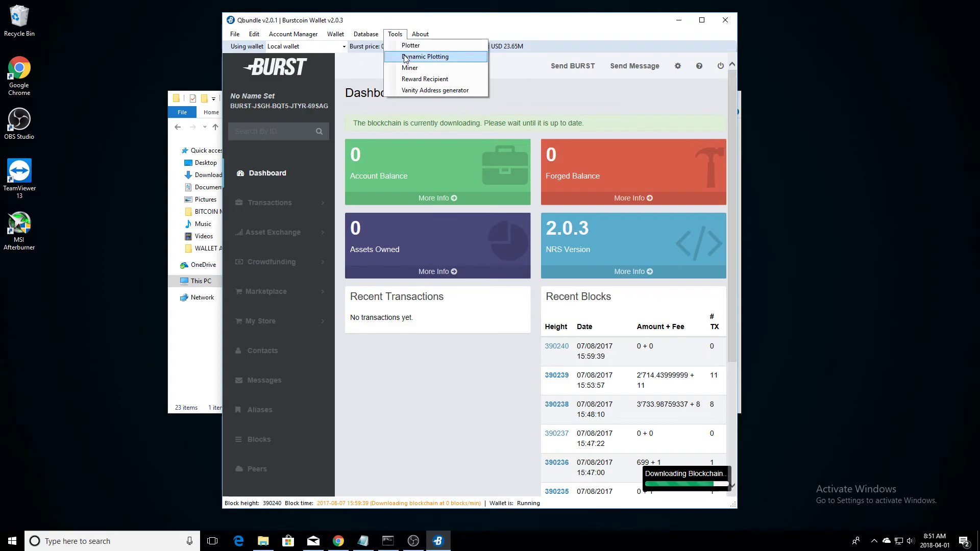
left_click(410, 68)
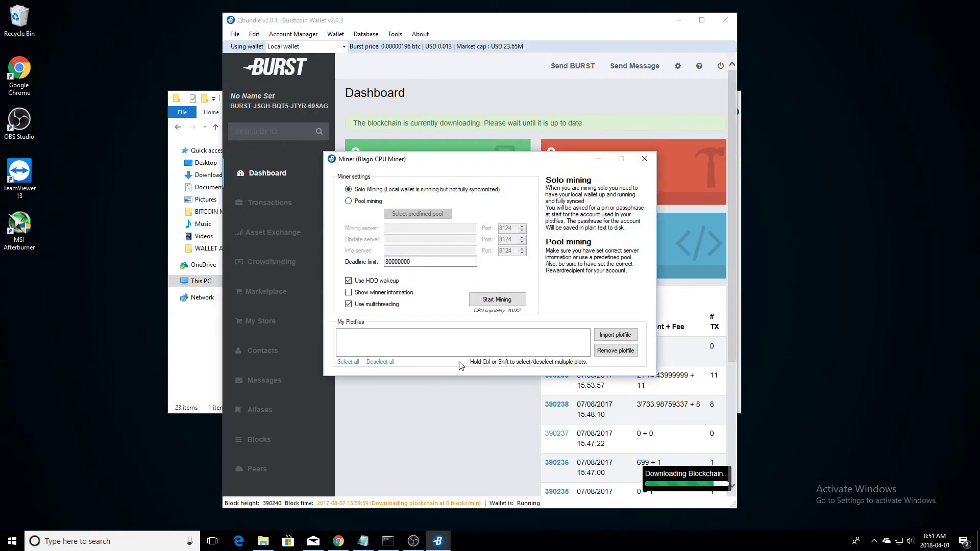
left_click_drag(508, 165, 506, 147)
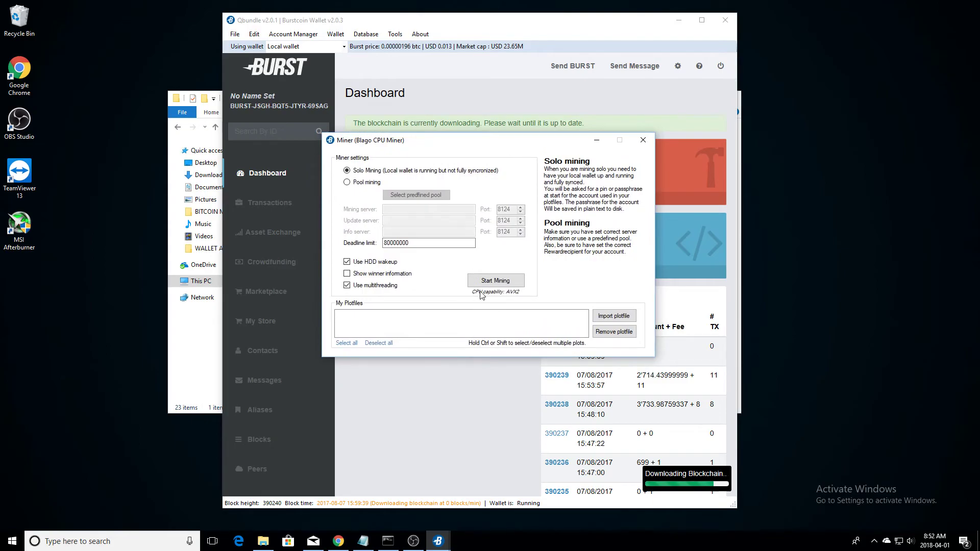
left_click_drag(500, 142, 499, 144)
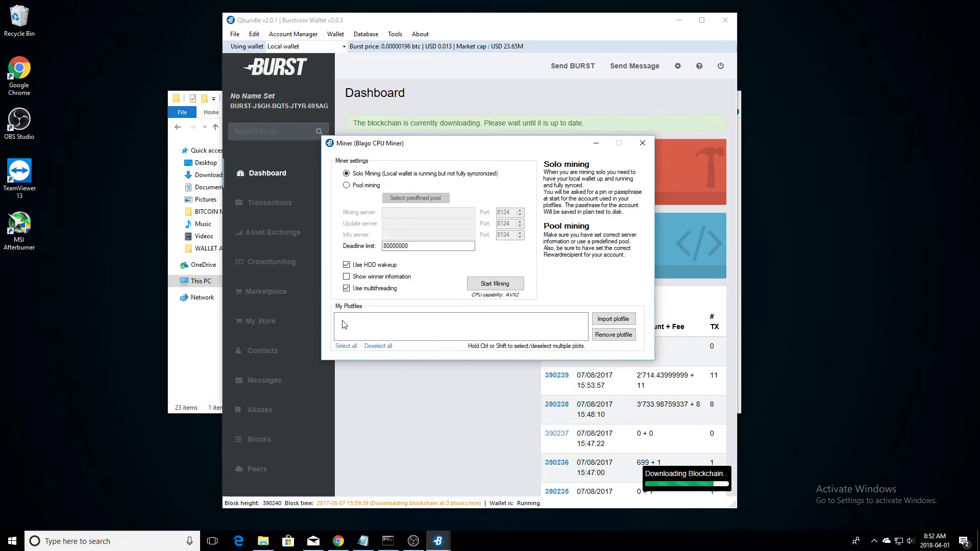
left_click(346, 185)
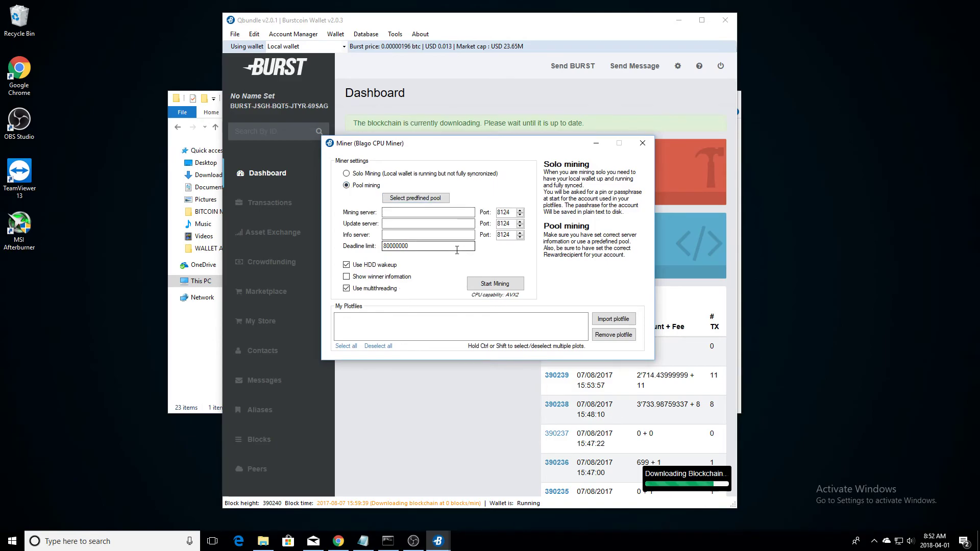
left_click_drag(495, 144, 484, 130)
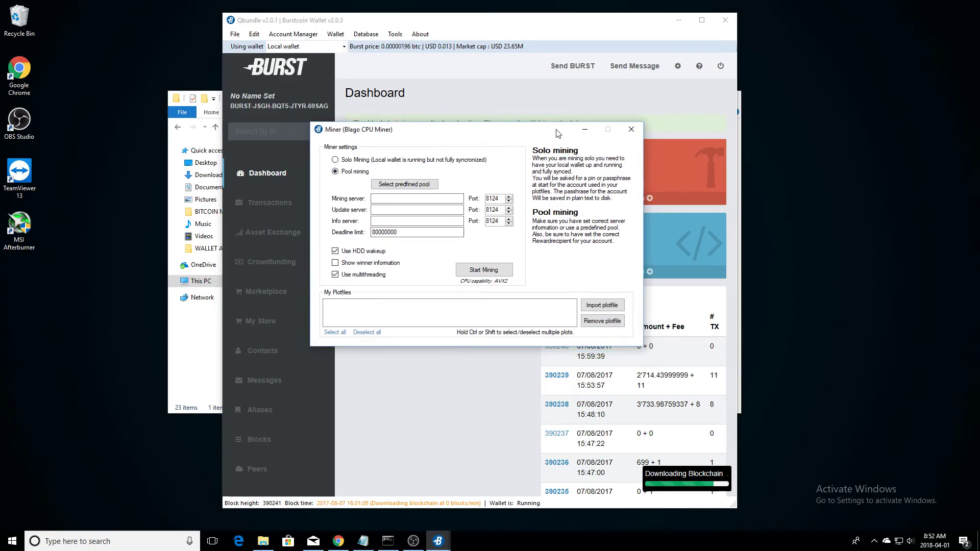
left_click(631, 129)
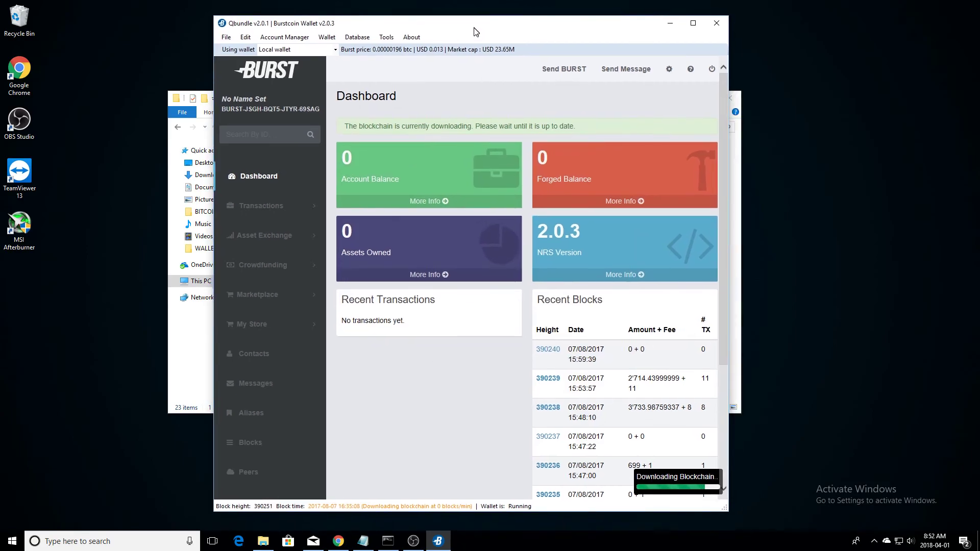
left_click_drag(484, 28, 480, 25)
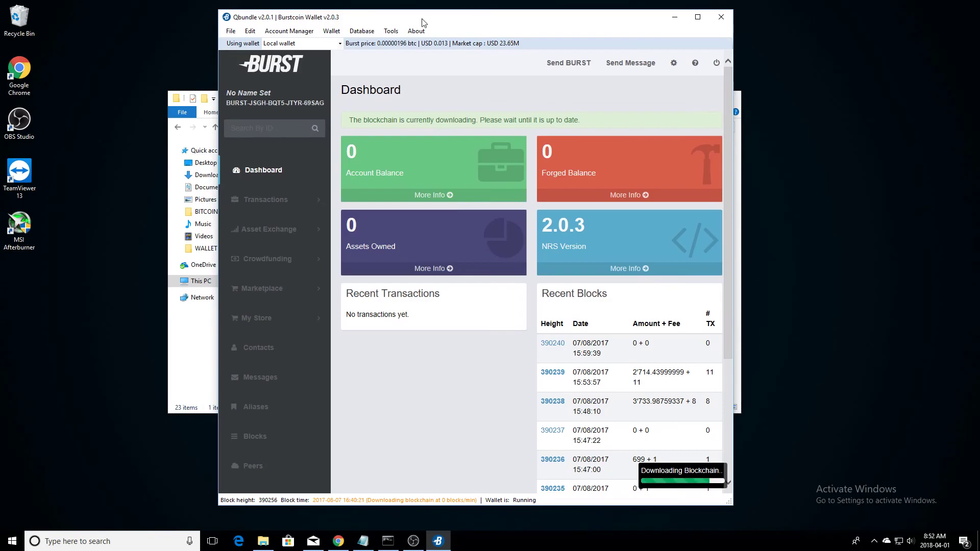